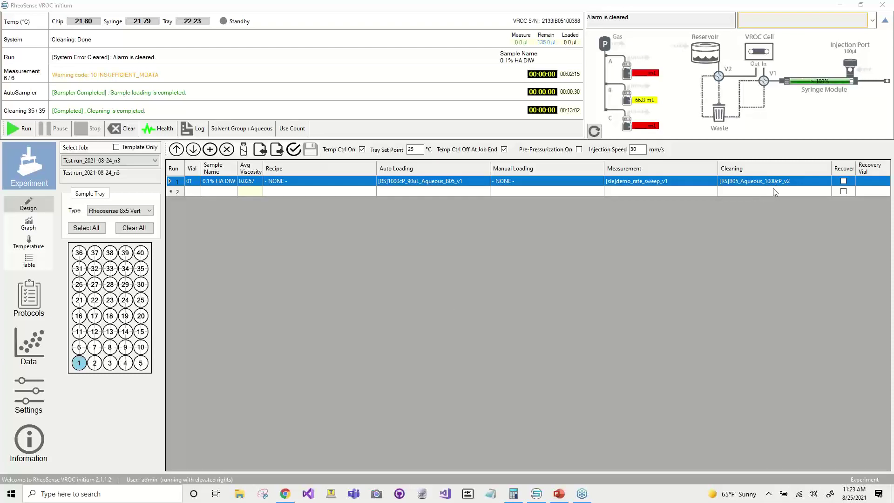
- Assign the cleaning protocol [RS]B05_Aqueous_1000cP_v2 to run 1 and review the available sample tray types
left_click(823, 183)
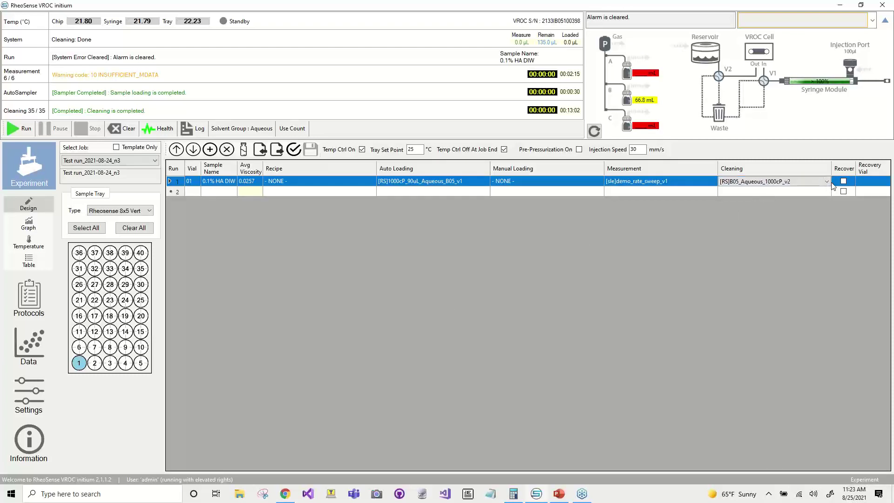
left_click(827, 183)
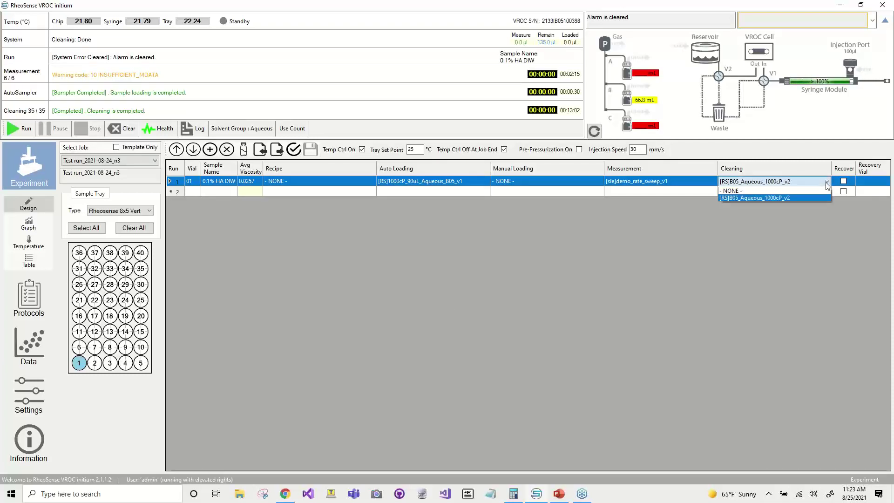
left_click(792, 200)
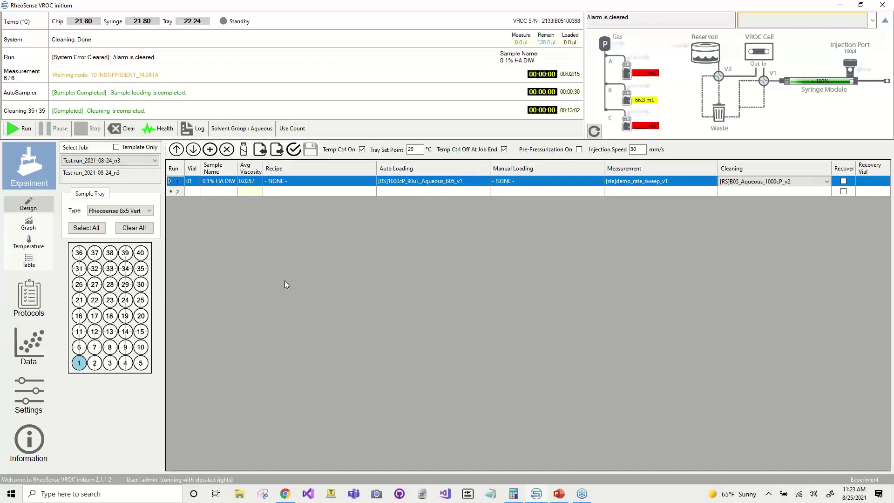
left_click(142, 210)
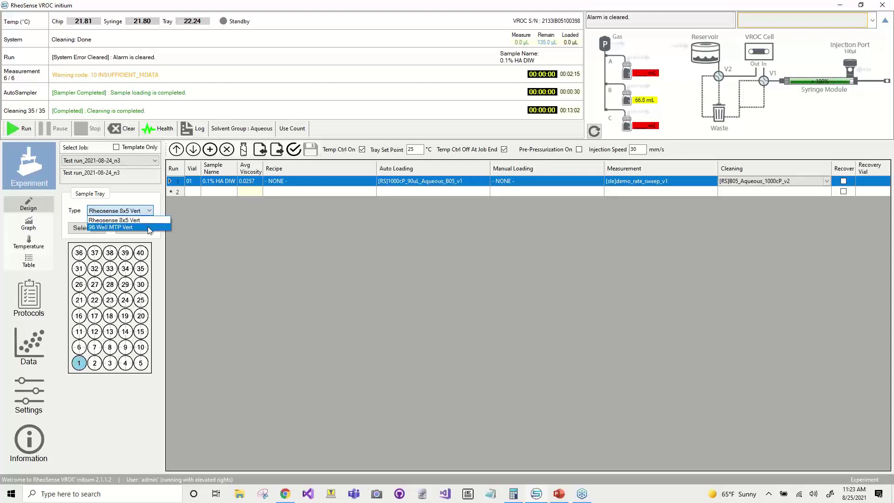
left_click(303, 223)
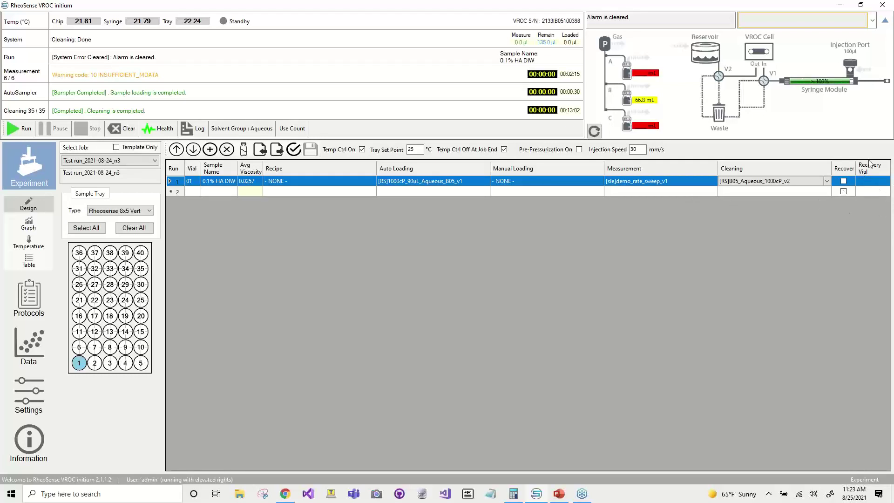
- Try the sample recovery option for run 1, switching it on and back off
left_click(843, 182)
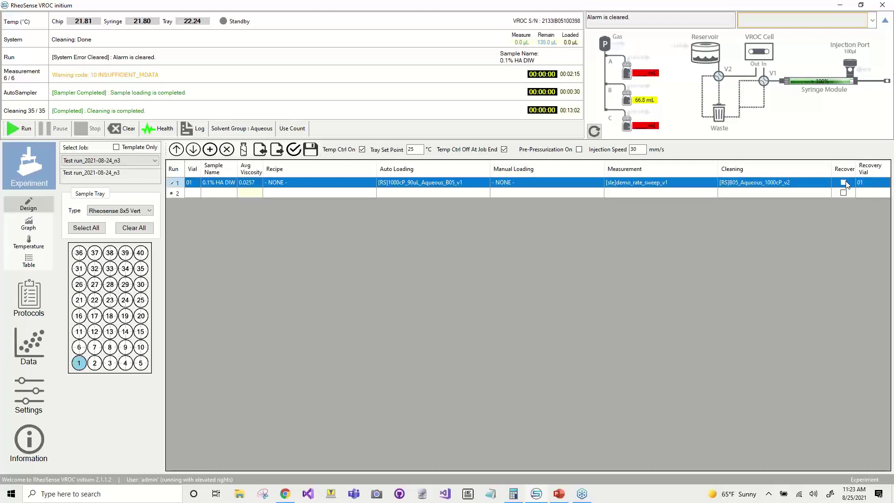
left_click(844, 183)
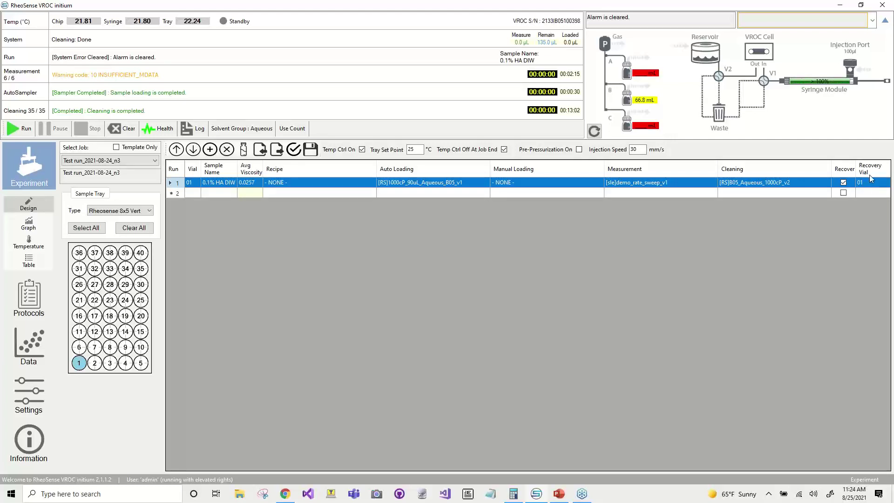
left_click(843, 183)
left_click(844, 183)
left_click(844, 183)
- Review the solvent consumption and pre-run diagnostics details in the system health check, and close it without starting the test
left_click(161, 129)
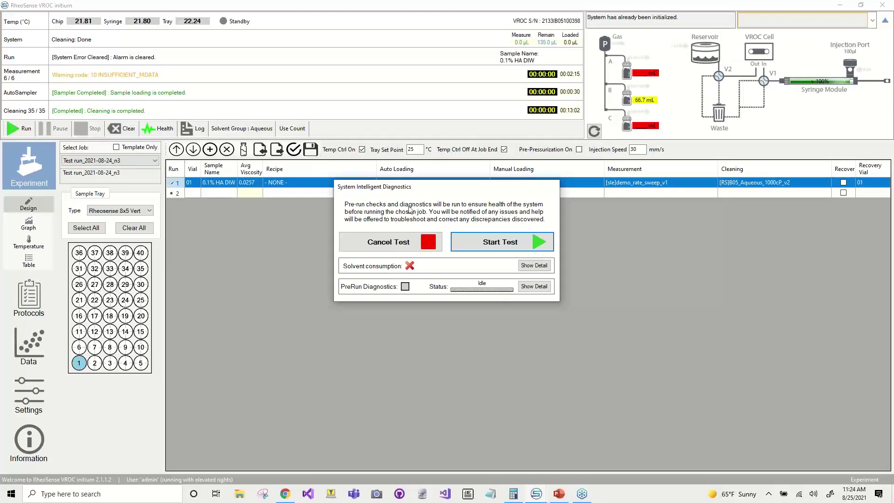
left_click_drag(440, 191, 438, 75)
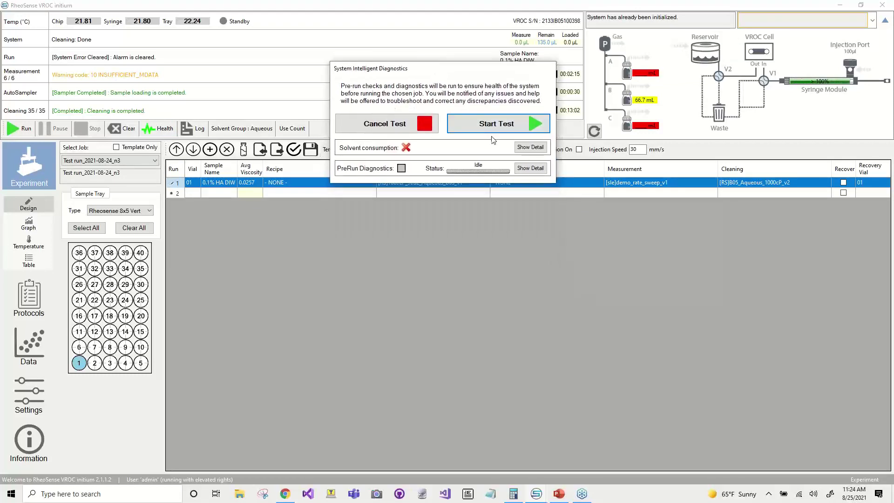
left_click(531, 147)
left_click(530, 248)
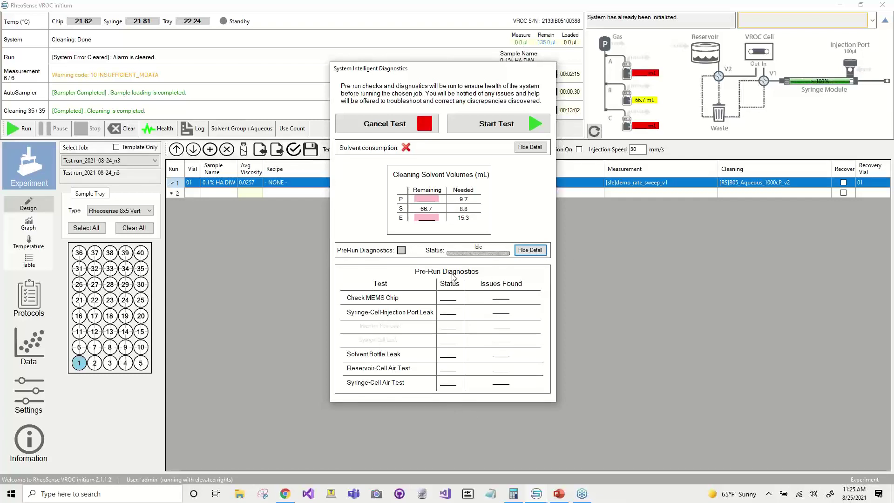
left_click(404, 127)
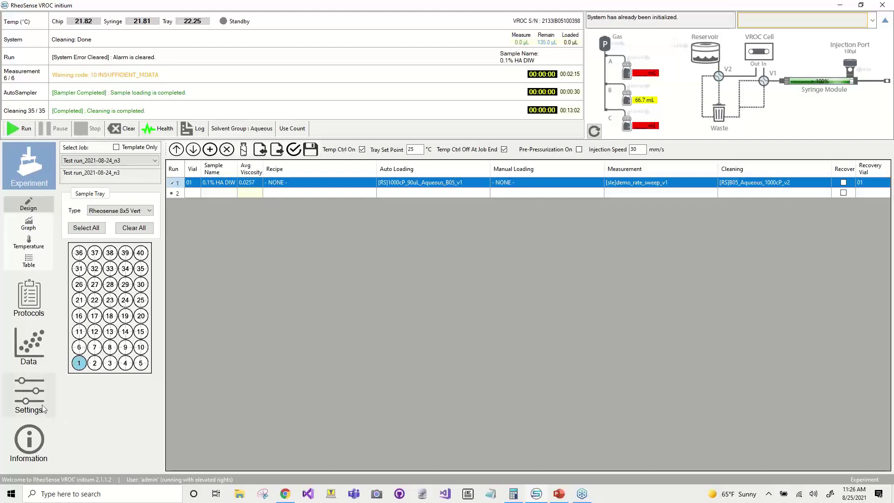
- Turn on temperature control for all modules at the 25.0 °C set point and return to the experiment design
left_click(39, 247)
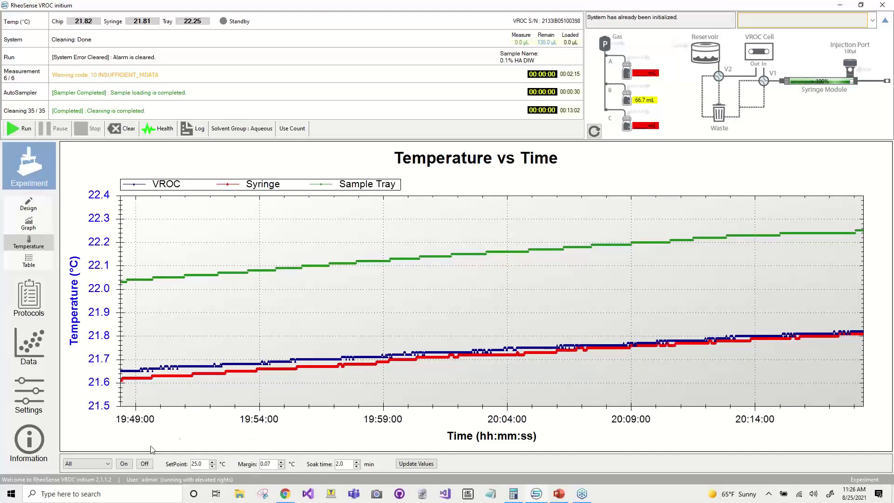
left_click(124, 464)
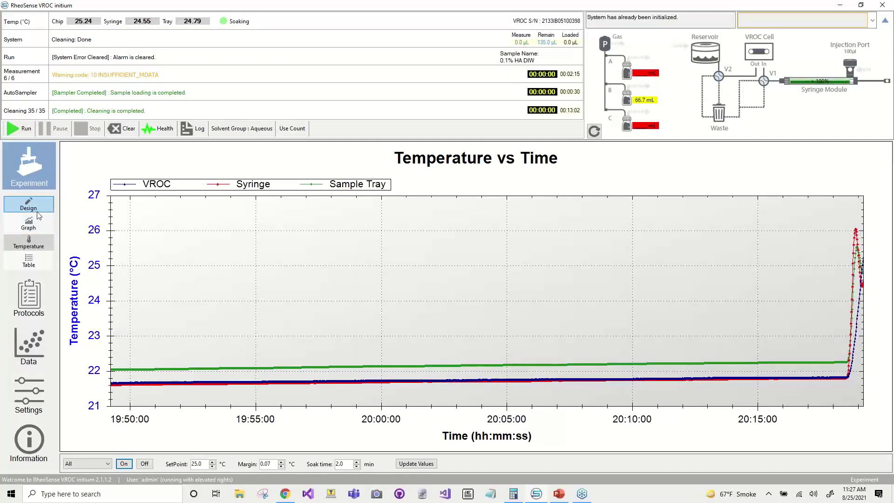
left_click(36, 211)
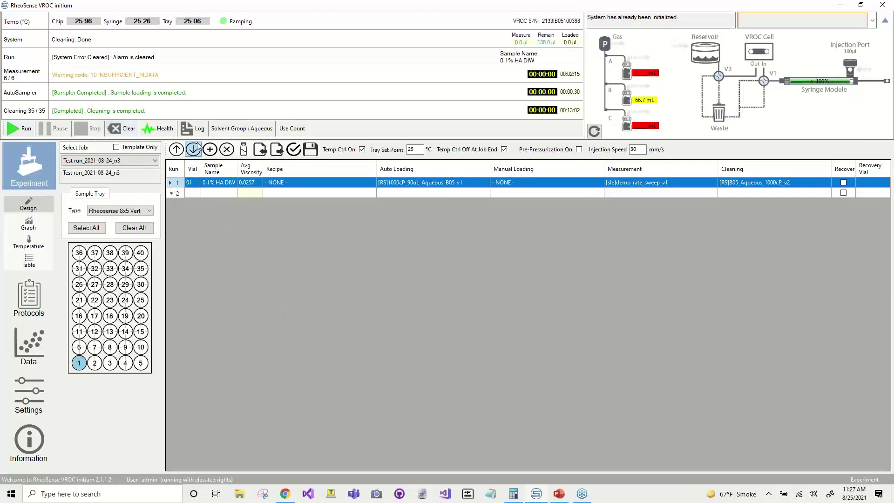
- Save the job for running with its default name copied into the description, temperature control on and artificial intelligence off
left_click(22, 128)
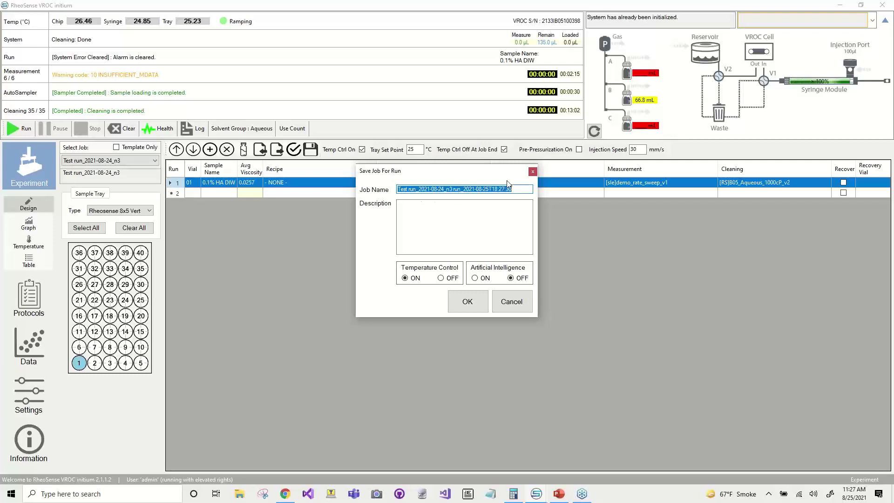
left_click(429, 222)
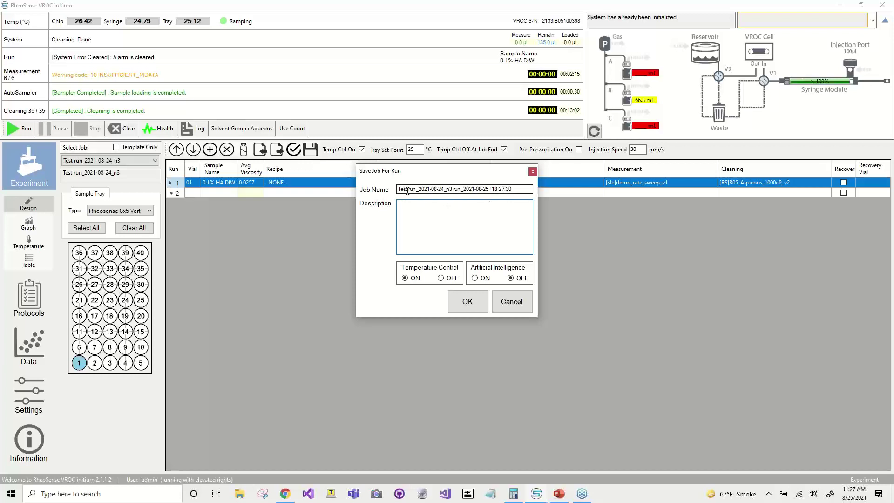
left_click_drag(408, 190, 530, 189)
key("ctrl+c")
left_click(447, 214)
key("ctrl+v")
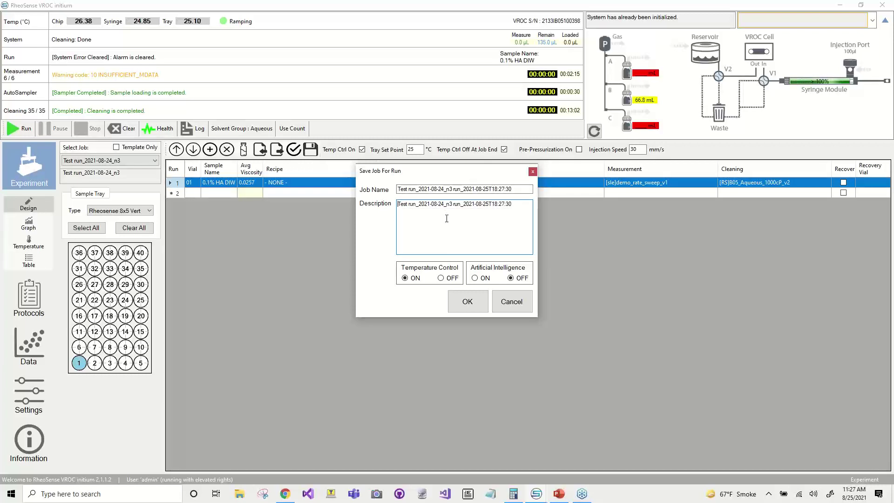
left_click(459, 308)
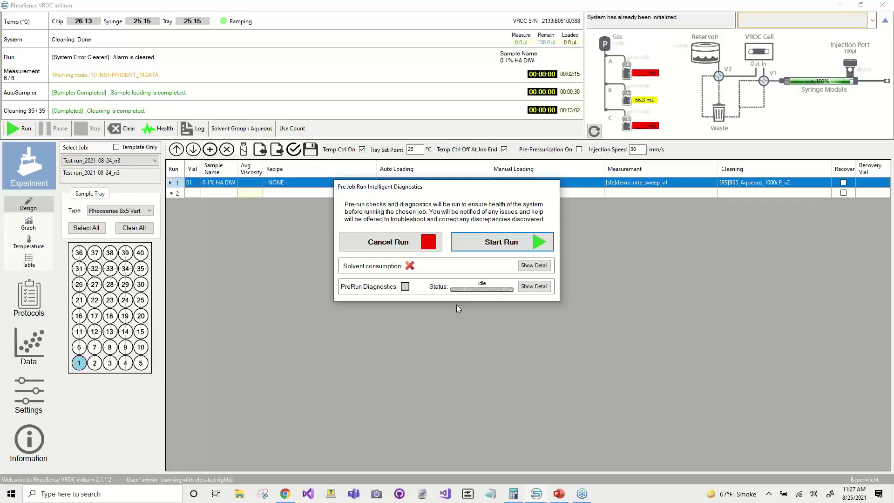
- Expand the solvent volume and pre-run diagnostics details, start the run, and accept the estimated solvent consumptions
left_click_drag(488, 192, 492, 119)
left_click(522, 180)
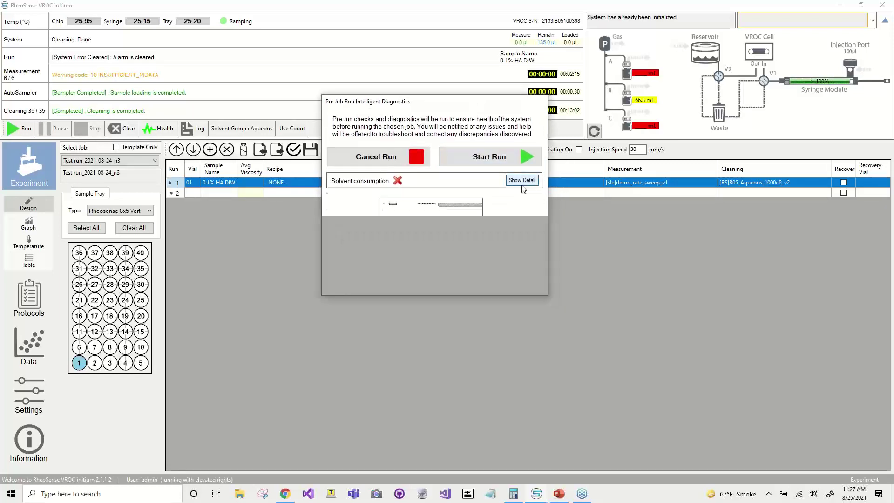
left_click(522, 282)
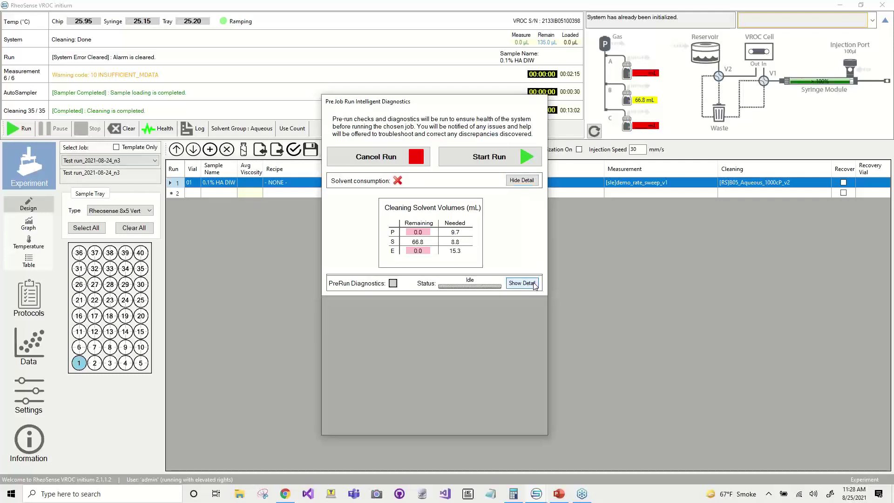
left_click(491, 158)
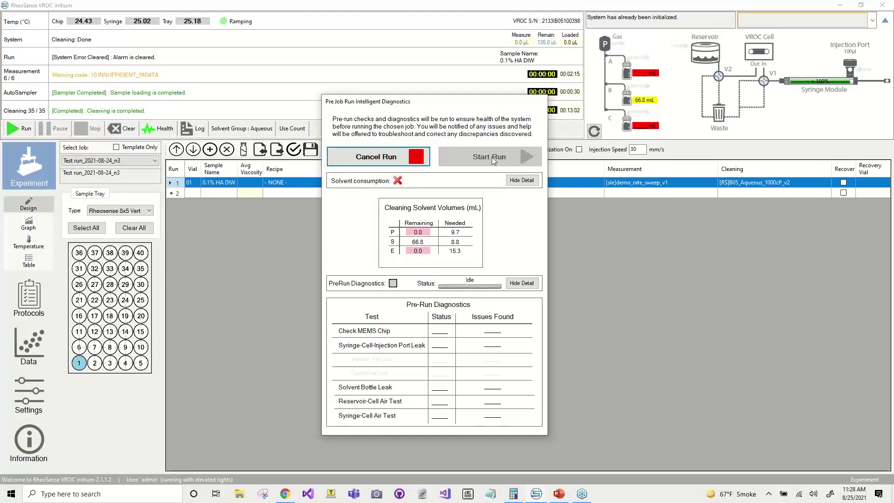
left_click(492, 158)
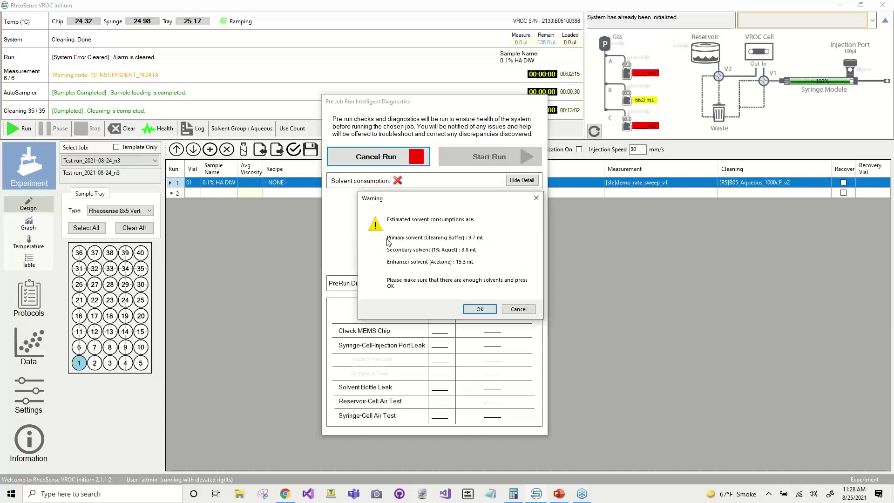
left_click(480, 309)
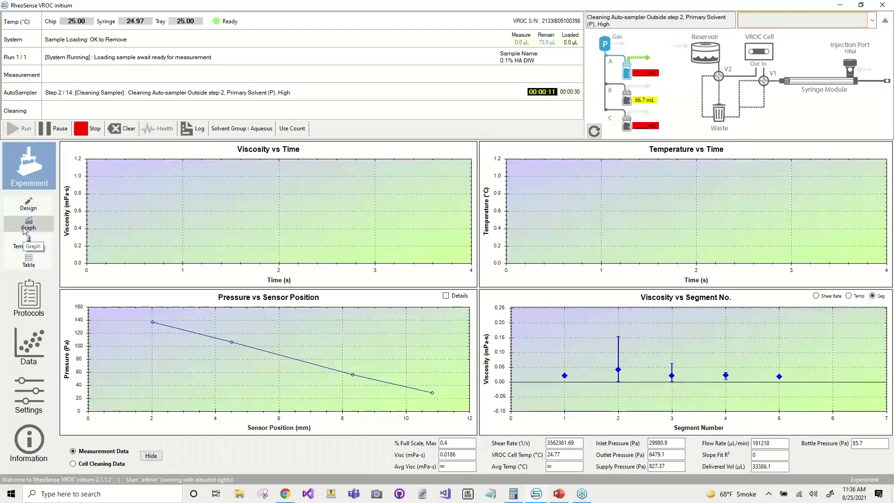
- Open the measurement protocol [sle]demo_rate_sweep_v1 and display its step rates as Shear Rate (1/s)
left_click(26, 229)
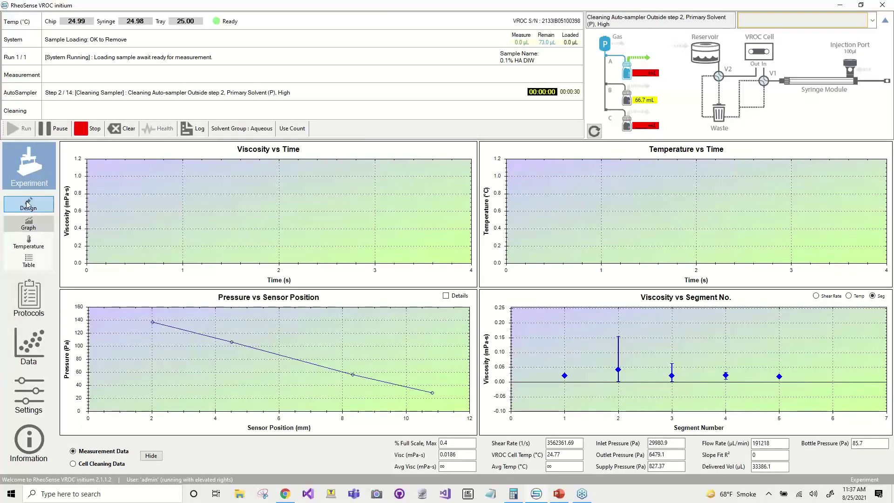
left_click(29, 303)
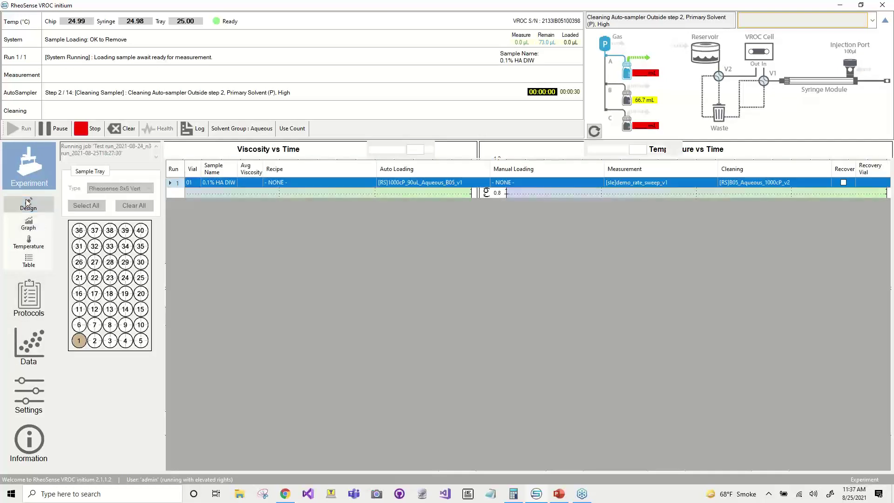
left_click(32, 290)
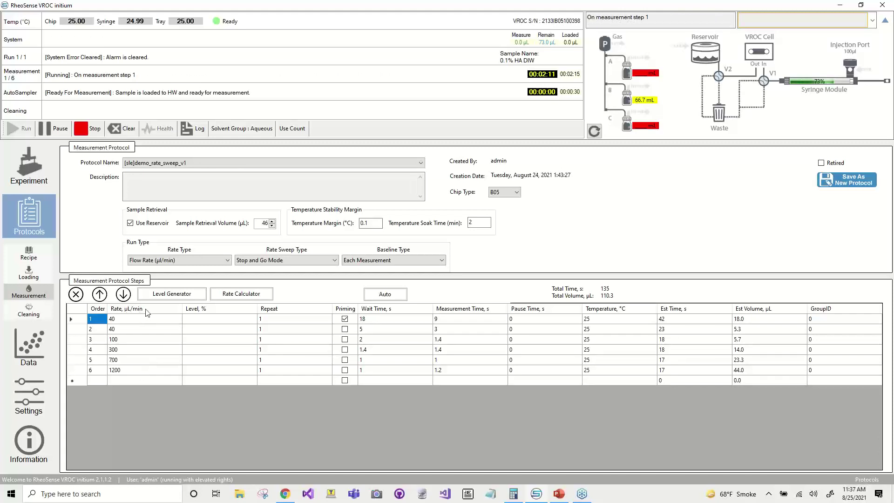
left_click(179, 260)
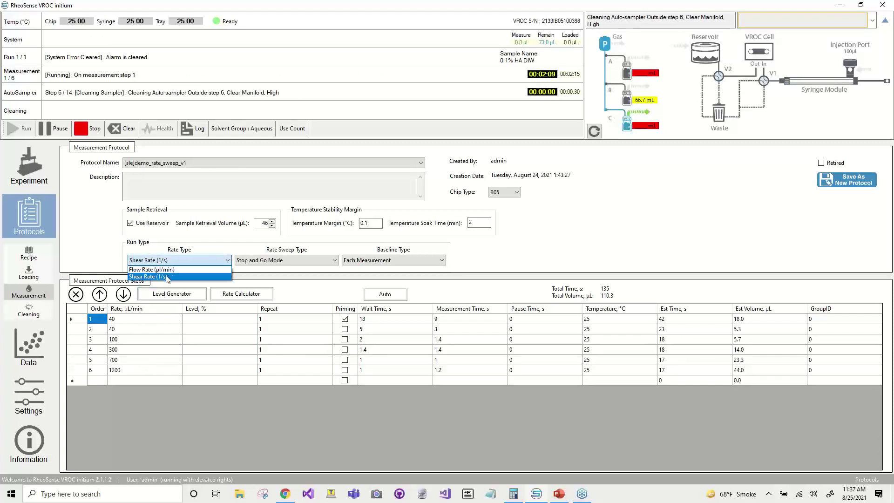
left_click(171, 276)
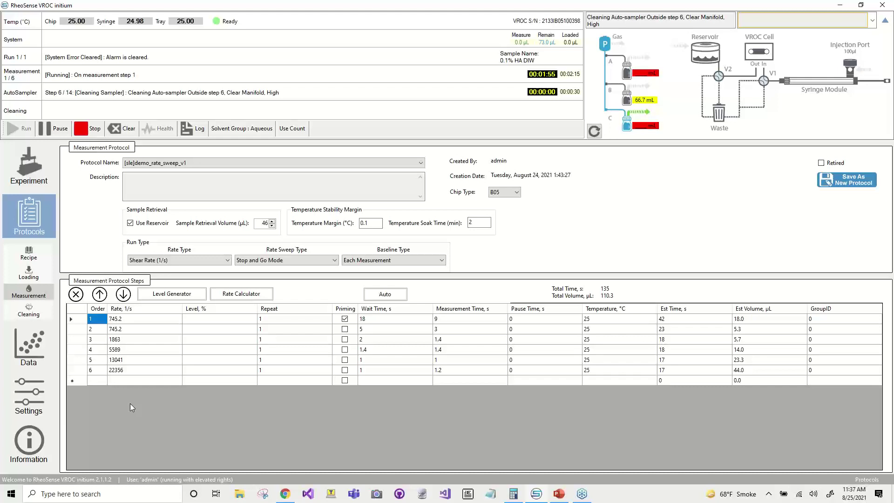
- Return to the running experiment and open its measurement graphs
left_click(35, 180)
left_click(28, 223)
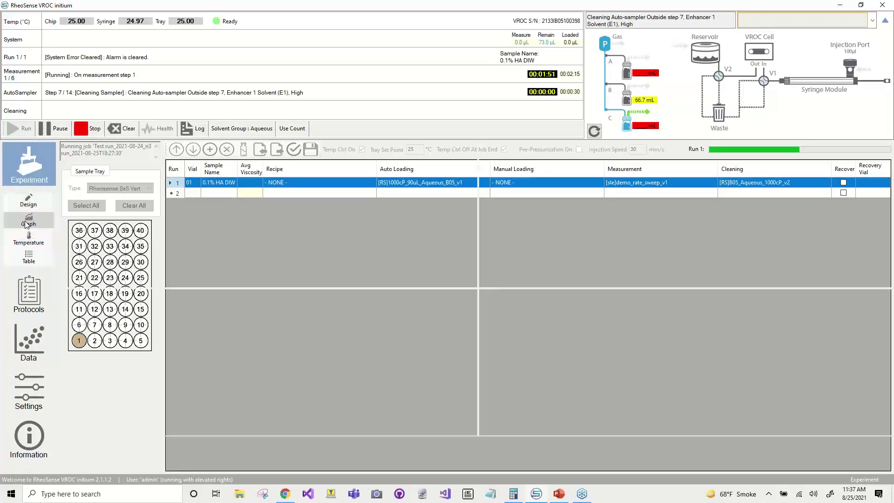